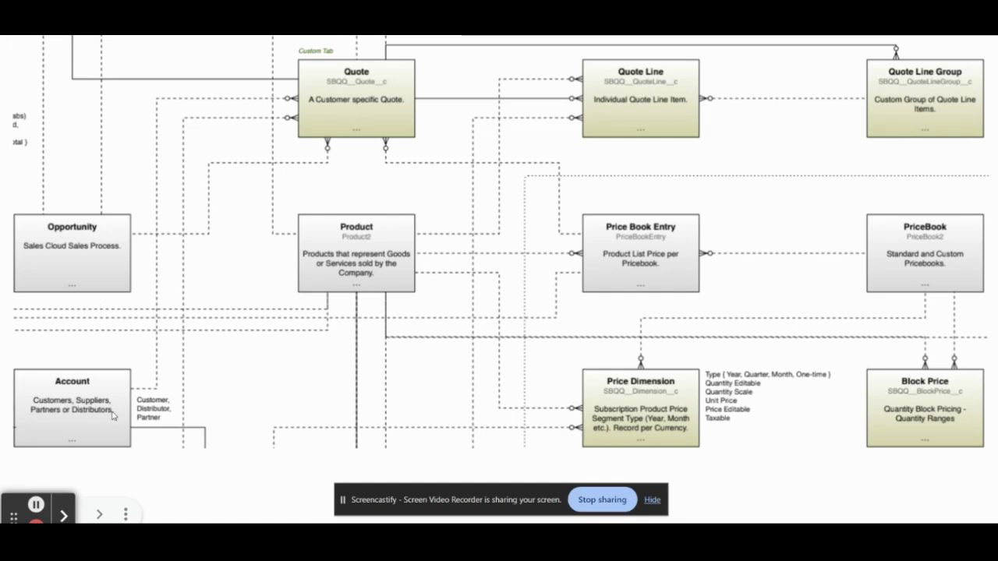
{"action": "left_click", "coordinate": [351, 263]}
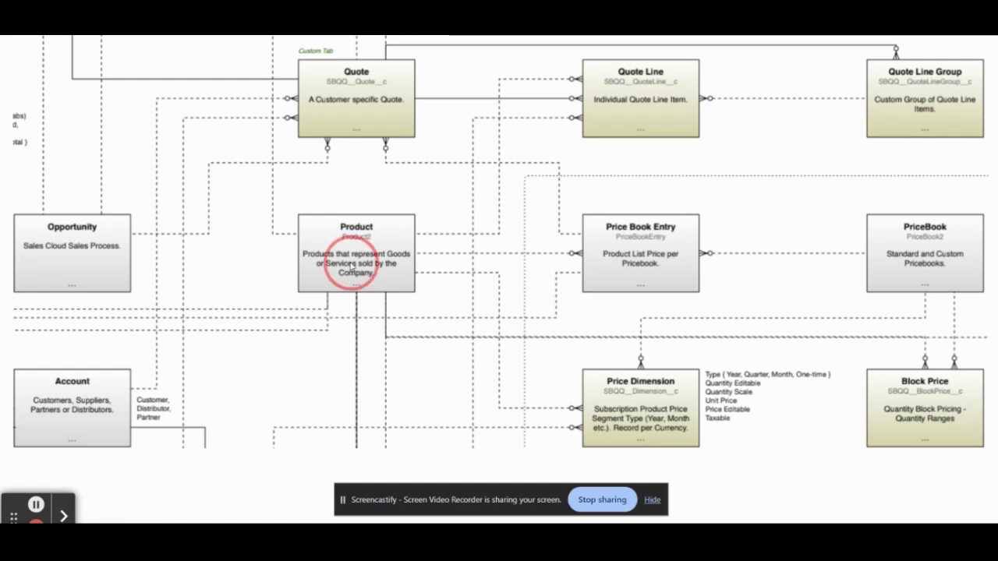
{"action": "left_click", "coordinate": [645, 267]}
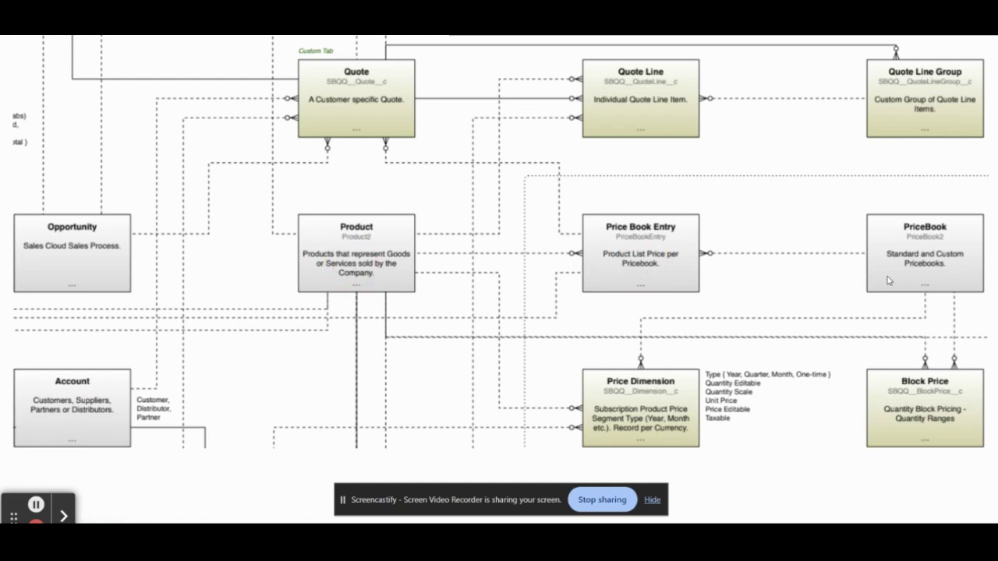
{"action": "left_click", "coordinate": [909, 270]}
{"action": "left_click", "coordinate": [363, 129]}
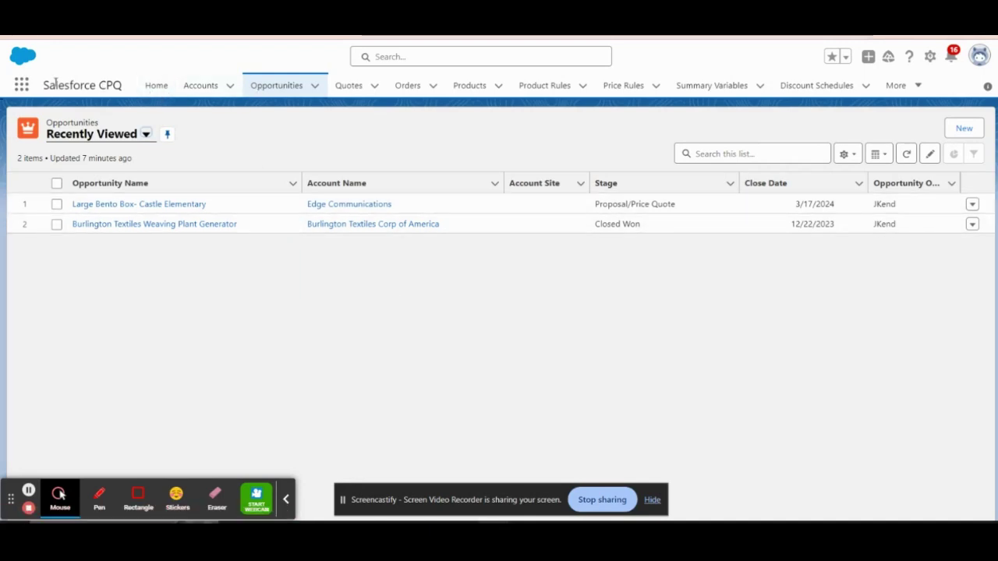
Open the Large Bento Box- Castle Elementary opportunity and look through its details
{"action": "left_click_drag", "start_coordinate": [44, 84], "coordinate": [122, 84]}
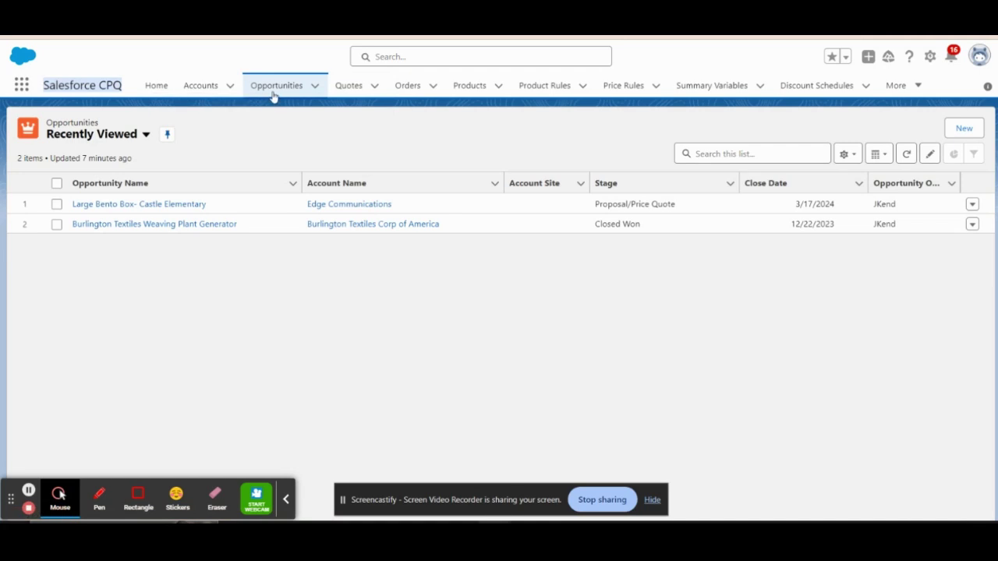
{"action": "left_click", "coordinate": [116, 209]}
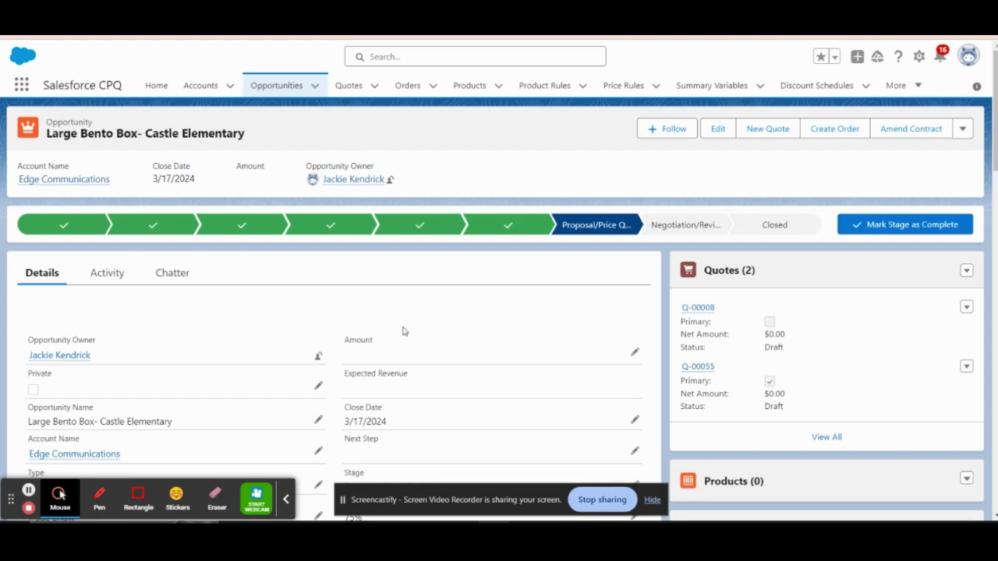
{"action": "scroll", "coordinate": [383, 385], "scroll_direction": "down", "scroll_amount": 3}
{"action": "scroll", "coordinate": [383, 383], "scroll_direction": "up", "scroll_amount": 1}
{"action": "scroll", "coordinate": [385, 379], "scroll_direction": "up", "scroll_amount": 2}
{"action": "left_click", "coordinate": [770, 131]}
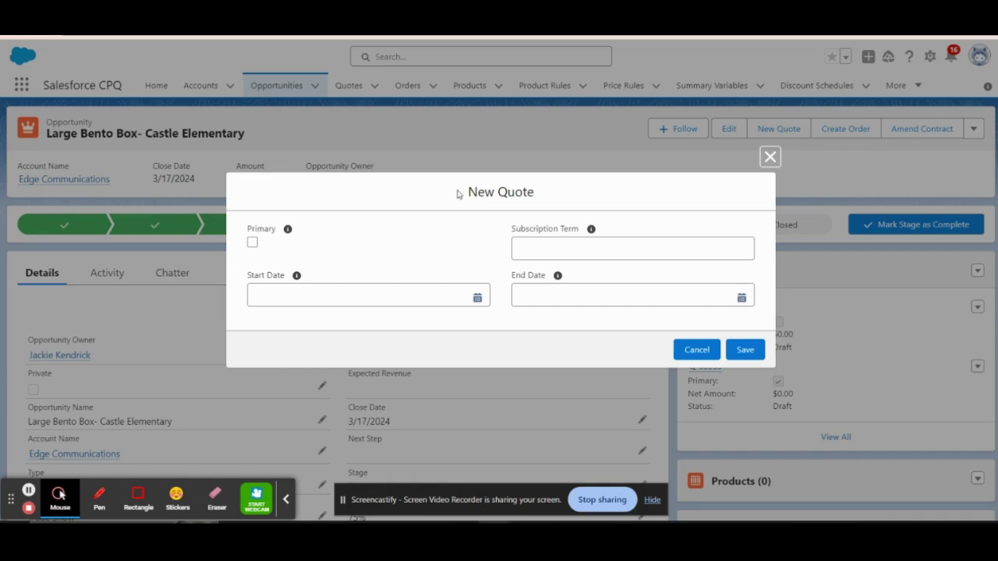
{"action": "left_click_drag", "start_coordinate": [463, 196], "coordinate": [536, 202]}
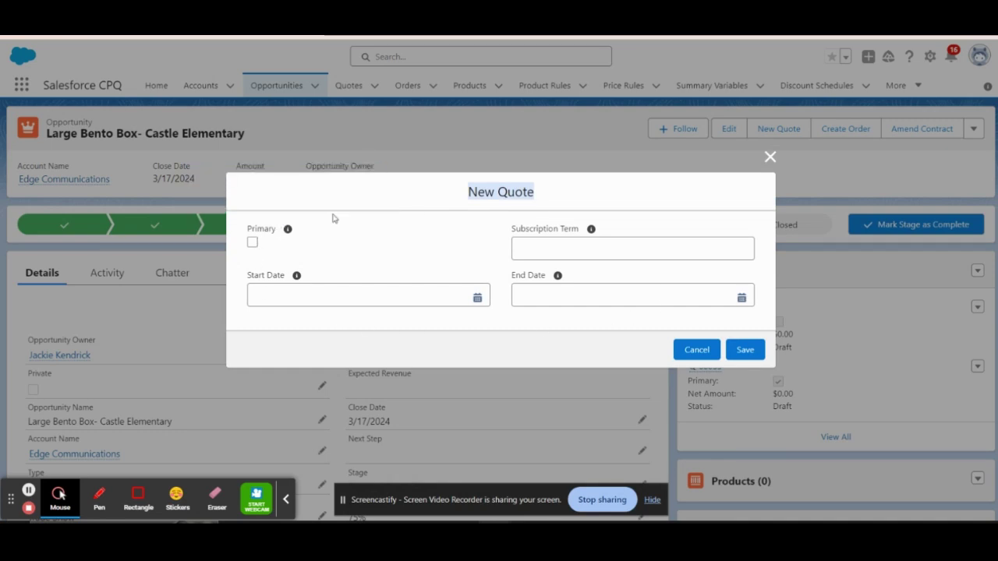
{"action": "left_click", "coordinate": [252, 244]}
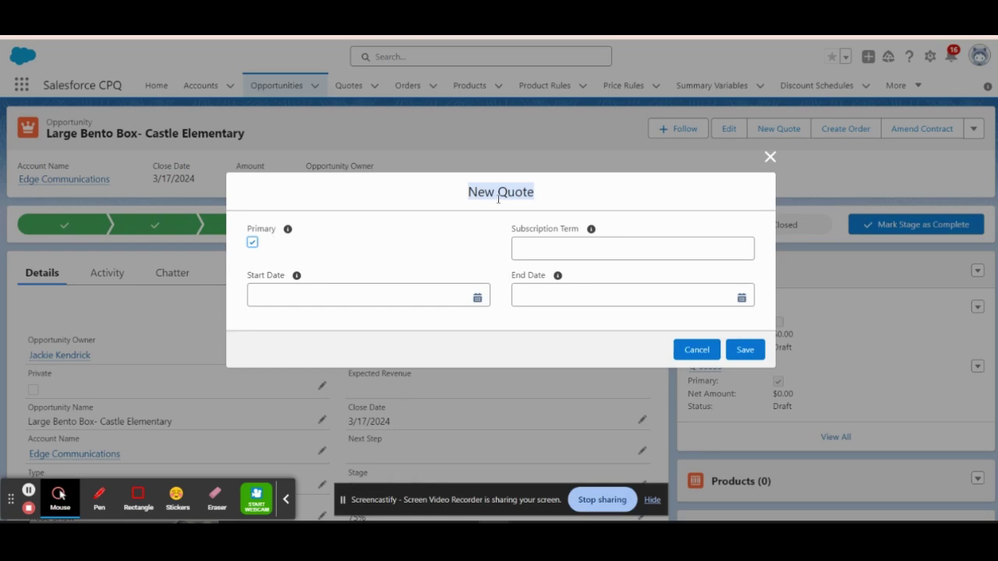
{"action": "left_click", "coordinate": [770, 156]}
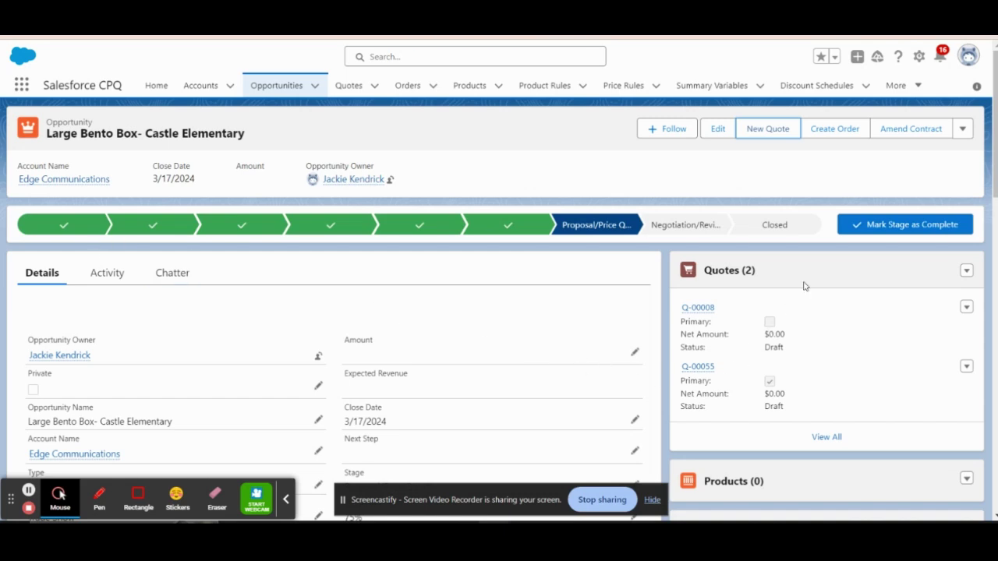
Start a new quote from the Large Bento Box- Castle Elementary opportunity and mark it as primary
{"action": "left_click", "coordinate": [765, 134]}
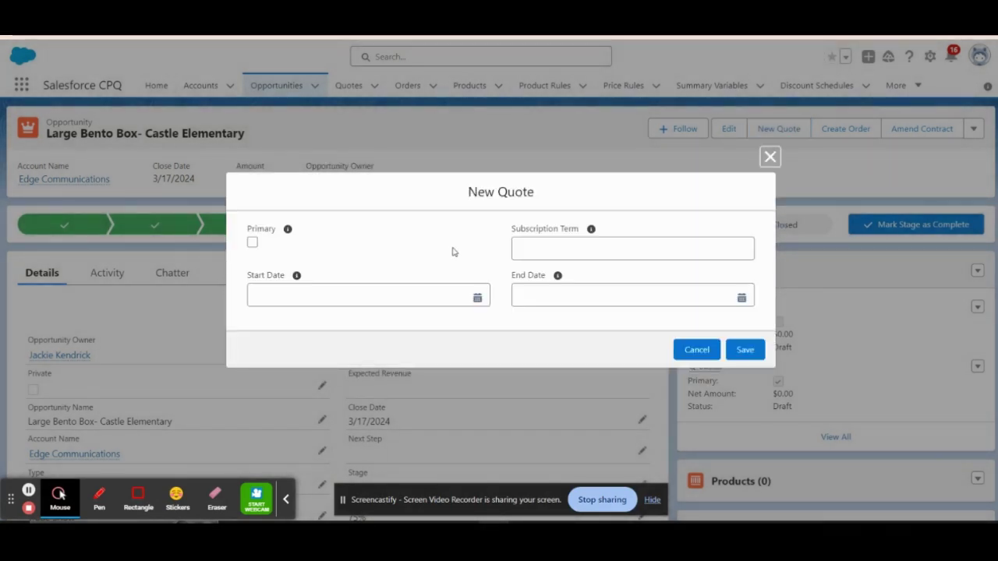
{"action": "left_click", "coordinate": [254, 243]}
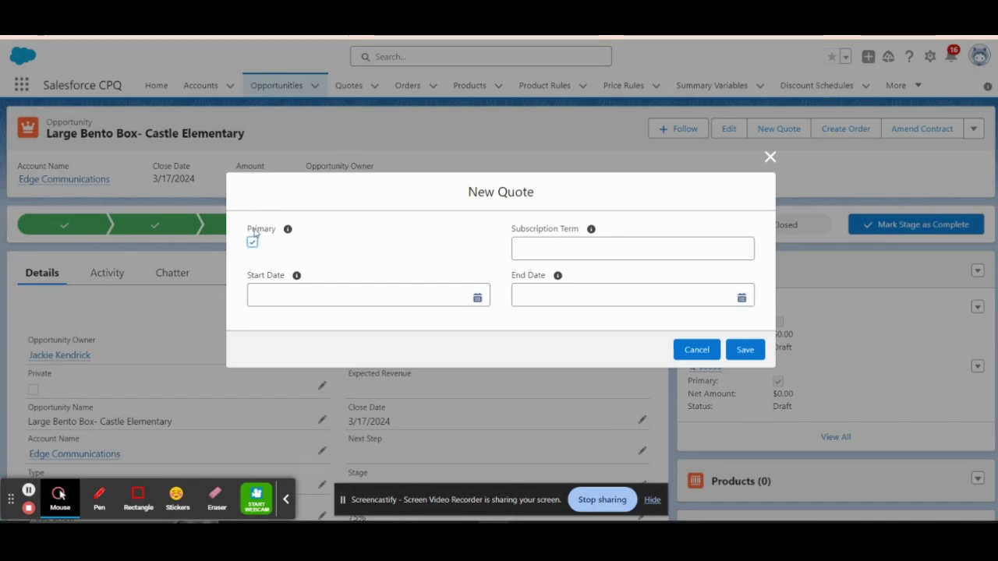
{"action": "left_click_drag", "start_coordinate": [245, 231], "coordinate": [279, 233]}
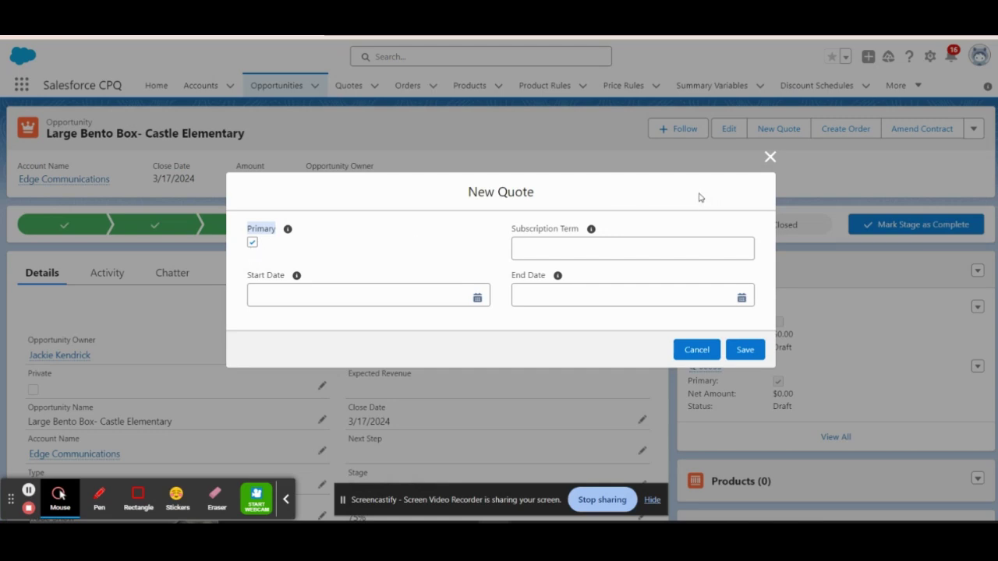
{"action": "left_click", "coordinate": [252, 242]}
{"action": "left_click", "coordinate": [252, 242]}
Set the new quote's start date to 2/21/2024 and end date to 2/21/2025, and save the quote
{"action": "left_click", "coordinate": [477, 297]}
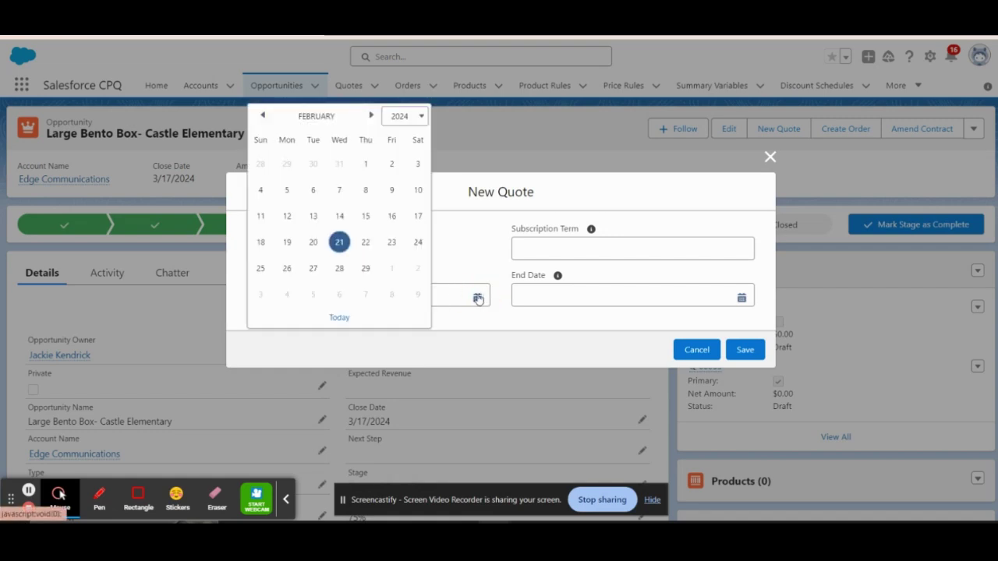
{"action": "left_click", "coordinate": [339, 242]}
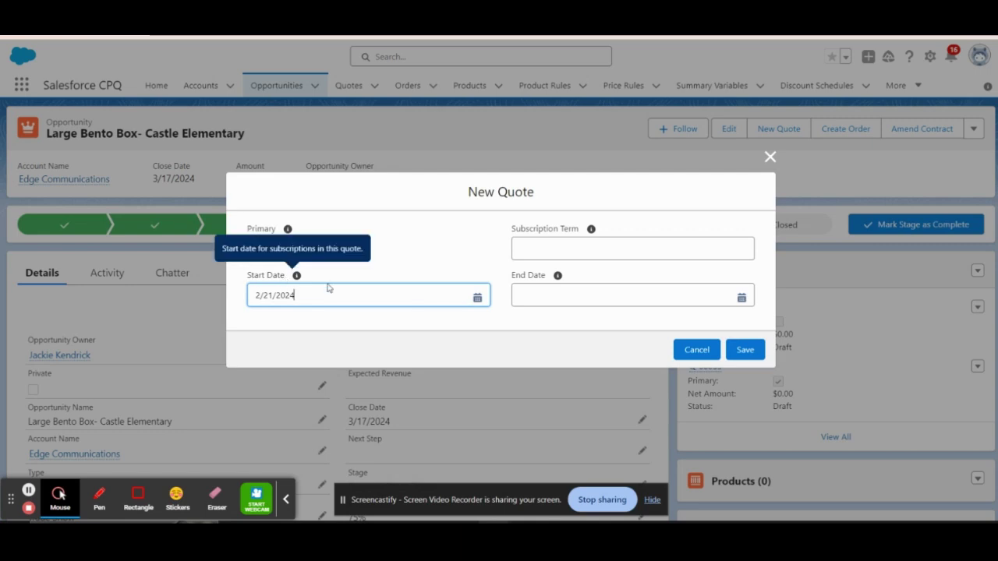
{"action": "left_click", "coordinate": [742, 299]}
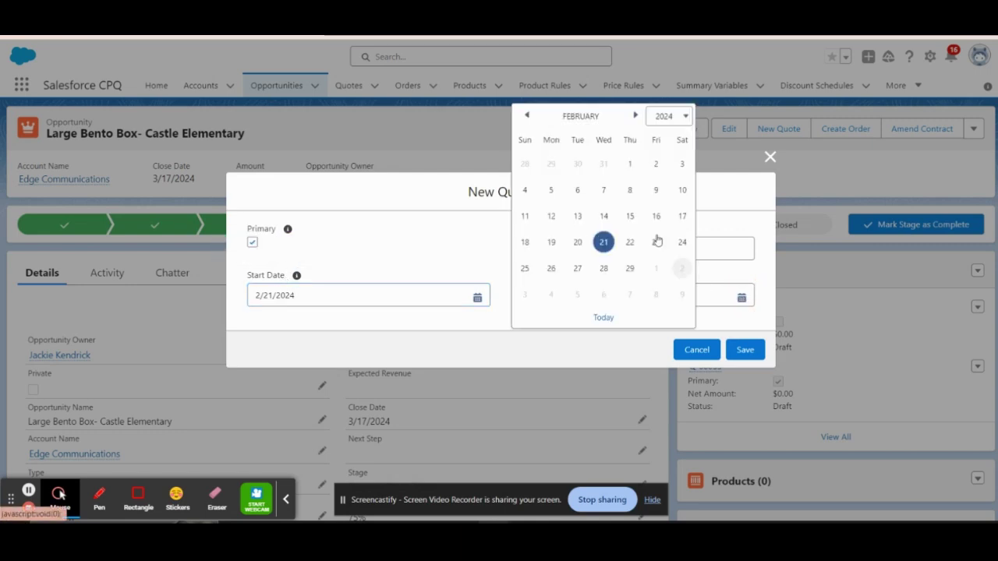
{"action": "left_click", "coordinate": [685, 118]}
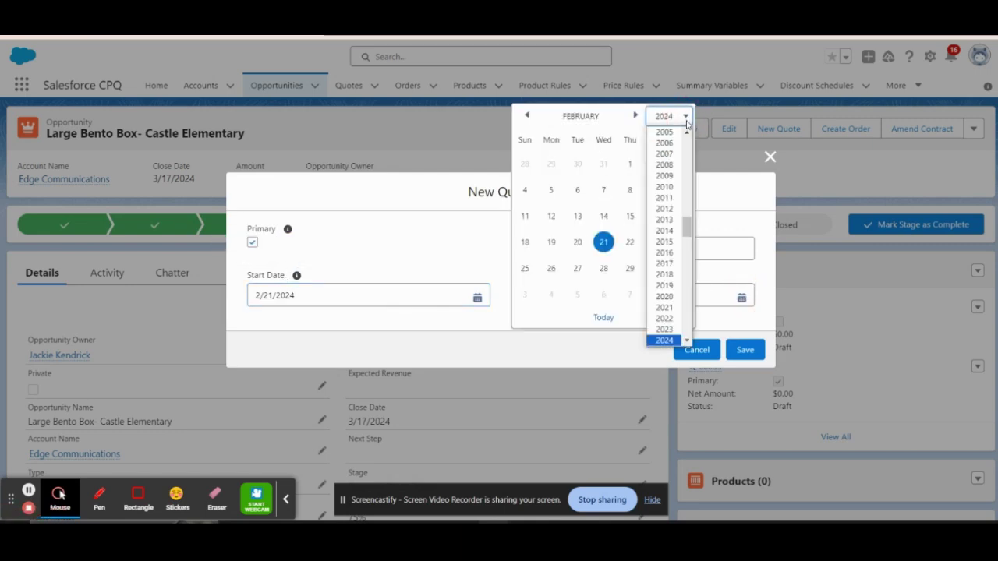
{"action": "left_click", "coordinate": [665, 330]}
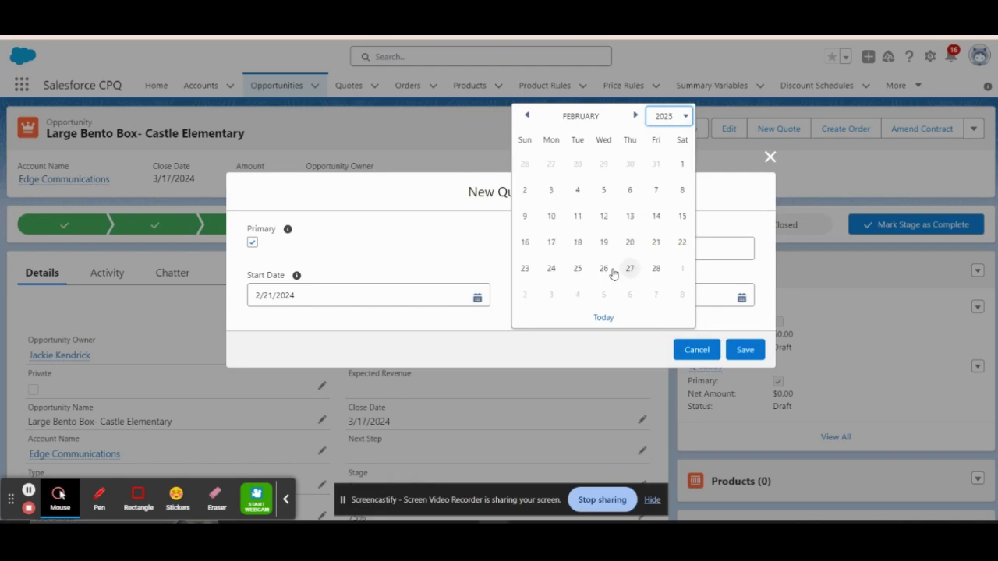
{"action": "left_click", "coordinate": [656, 241]}
{"action": "left_click", "coordinate": [745, 351]}
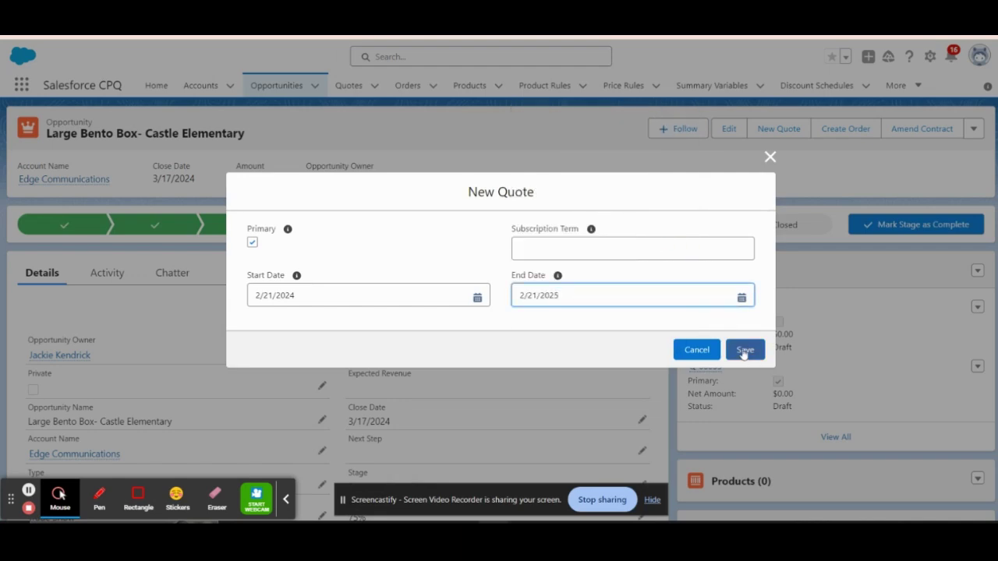
{"action": "left_click", "coordinate": [745, 351]}
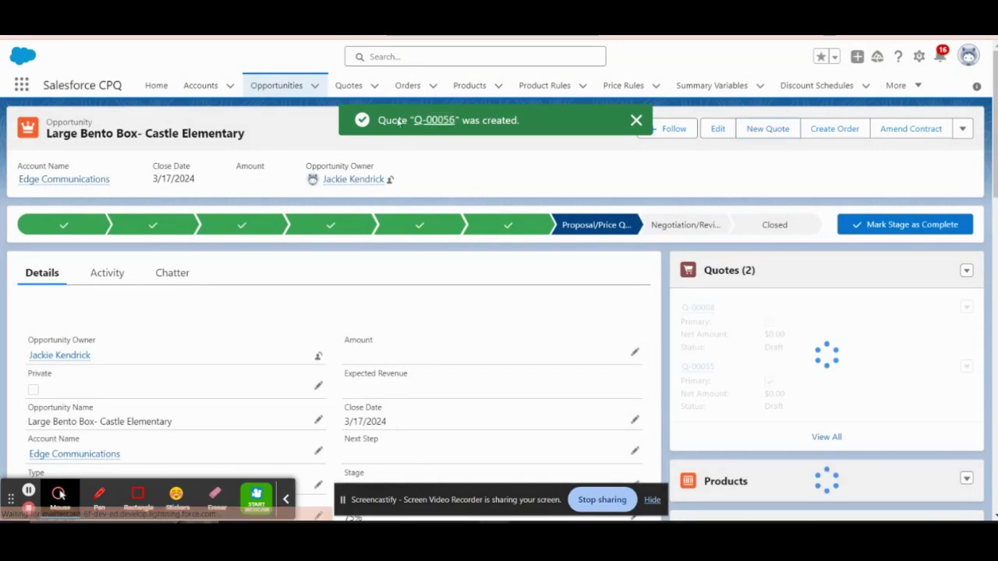
Open the newly created quote and examine its contract, billing, pricing, quote options and address information
{"action": "left_click", "coordinate": [434, 120]}
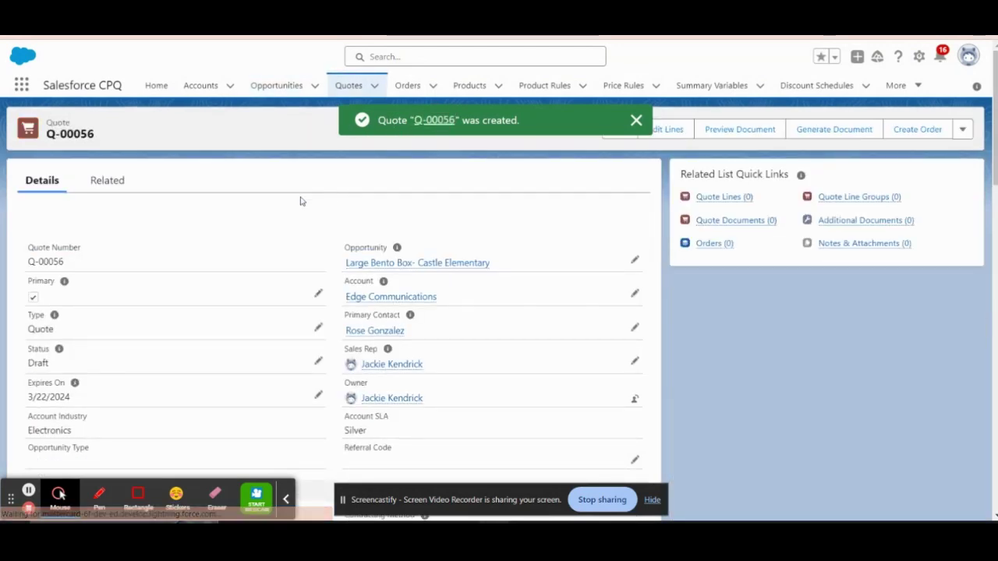
{"action": "scroll", "coordinate": [543, 285], "scroll_direction": "down", "scroll_amount": 2}
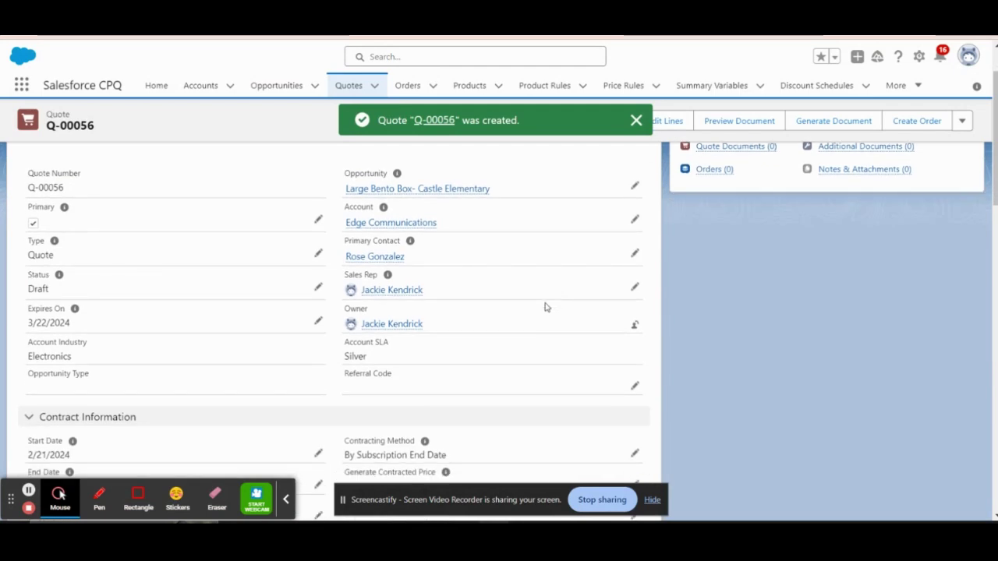
{"action": "scroll", "coordinate": [556, 315], "scroll_direction": "down", "scroll_amount": 10}
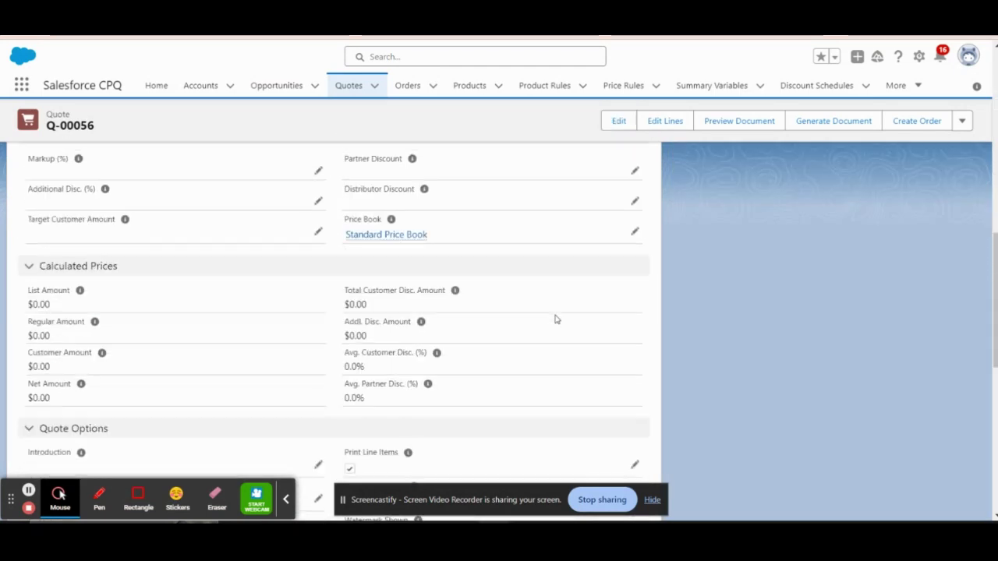
{"action": "scroll", "coordinate": [555, 319], "scroll_direction": "down", "scroll_amount": 4}
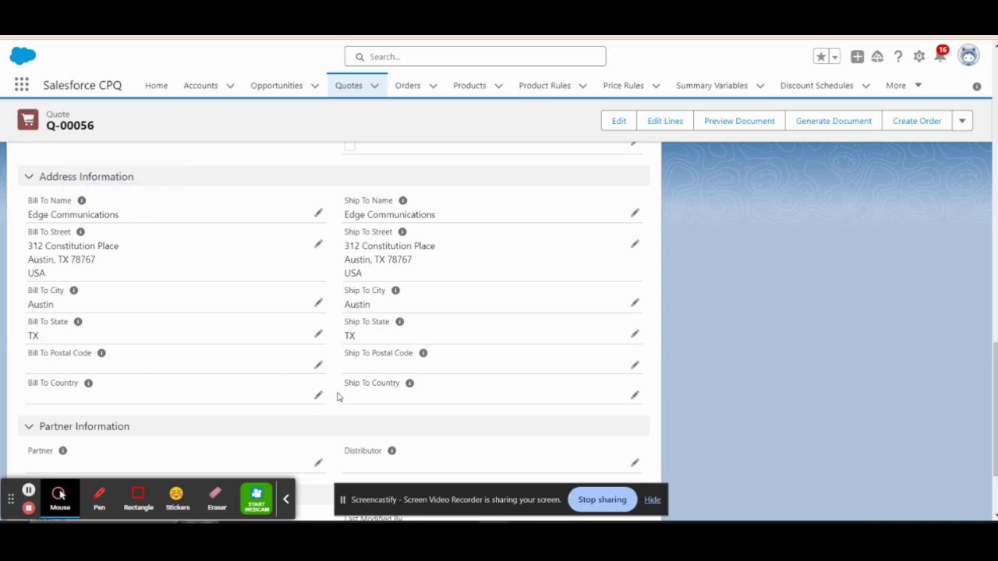
{"action": "scroll", "coordinate": [322, 405], "scroll_direction": "down", "scroll_amount": 2}
{"action": "scroll", "coordinate": [325, 366], "scroll_direction": "up", "scroll_amount": 10}
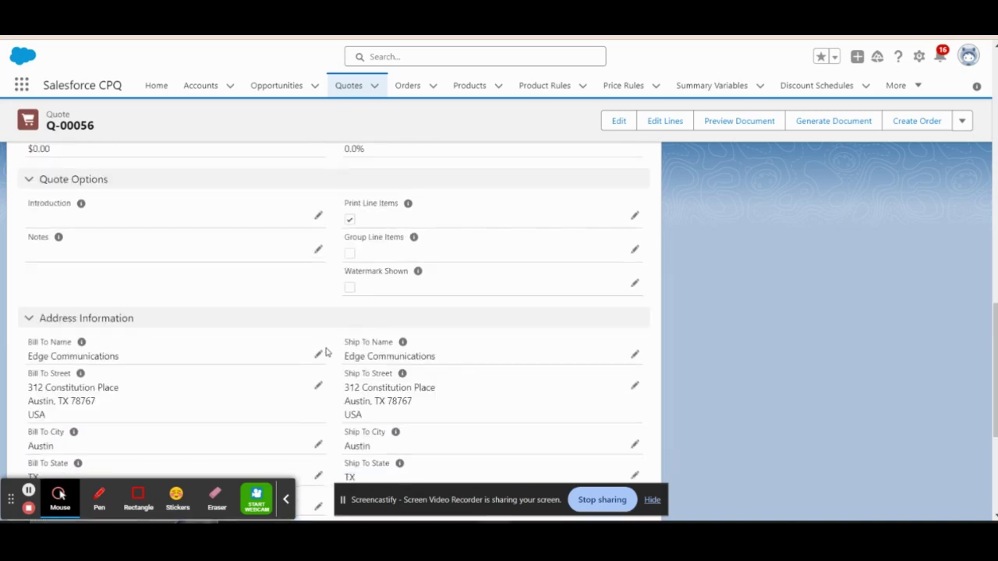
{"action": "scroll", "coordinate": [327, 352], "scroll_direction": "up", "scroll_amount": 1}
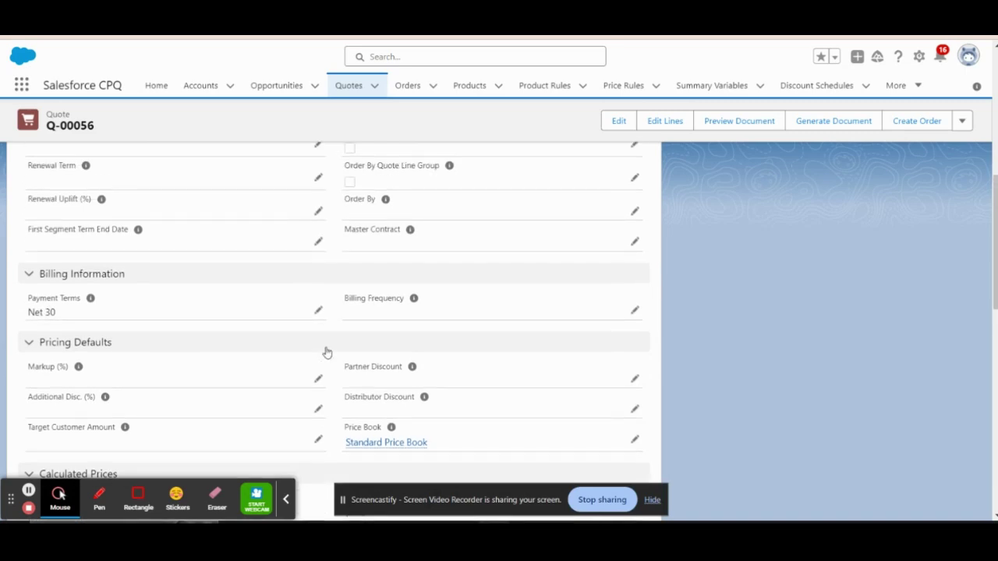
{"action": "scroll", "coordinate": [327, 351], "scroll_direction": "down", "scroll_amount": 2}
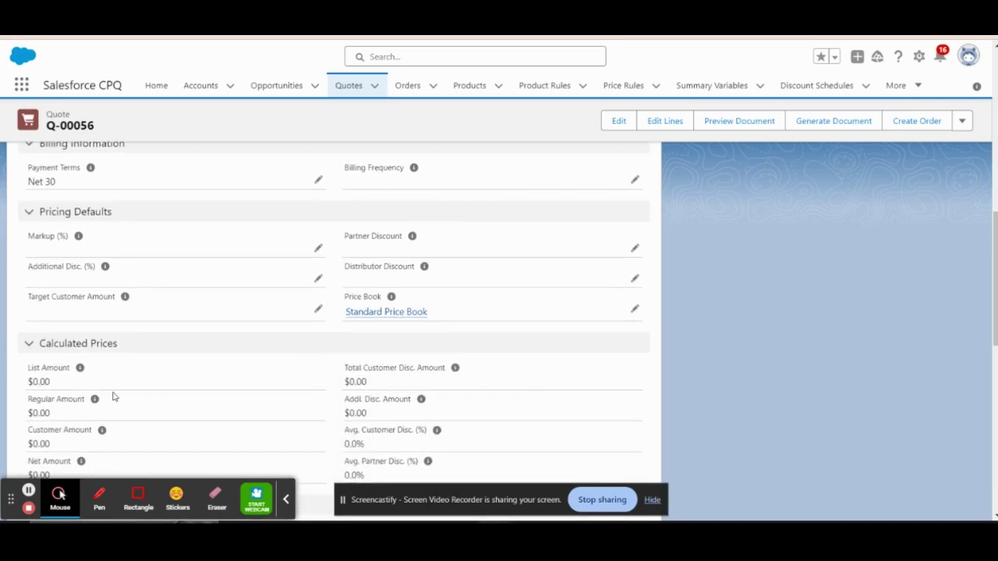
{"action": "scroll", "coordinate": [352, 368], "scroll_direction": "down", "scroll_amount": 1}
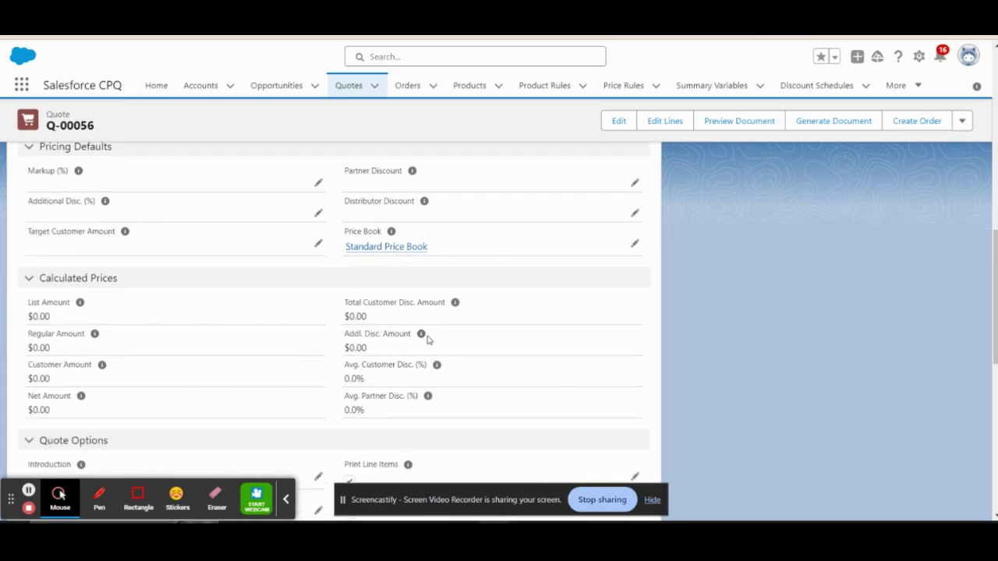
{"action": "scroll", "coordinate": [577, 365], "scroll_direction": "up", "scroll_amount": 3}
{"action": "scroll", "coordinate": [117, 167], "scroll_direction": "up", "scroll_amount": 6}
{"action": "scroll", "coordinate": [110, 162], "scroll_direction": "up", "scroll_amount": 1}
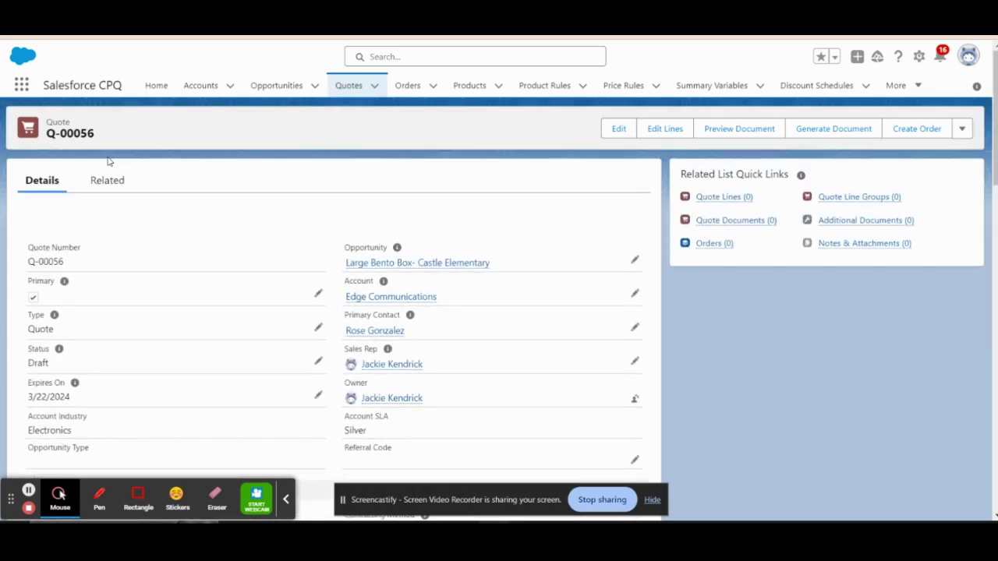